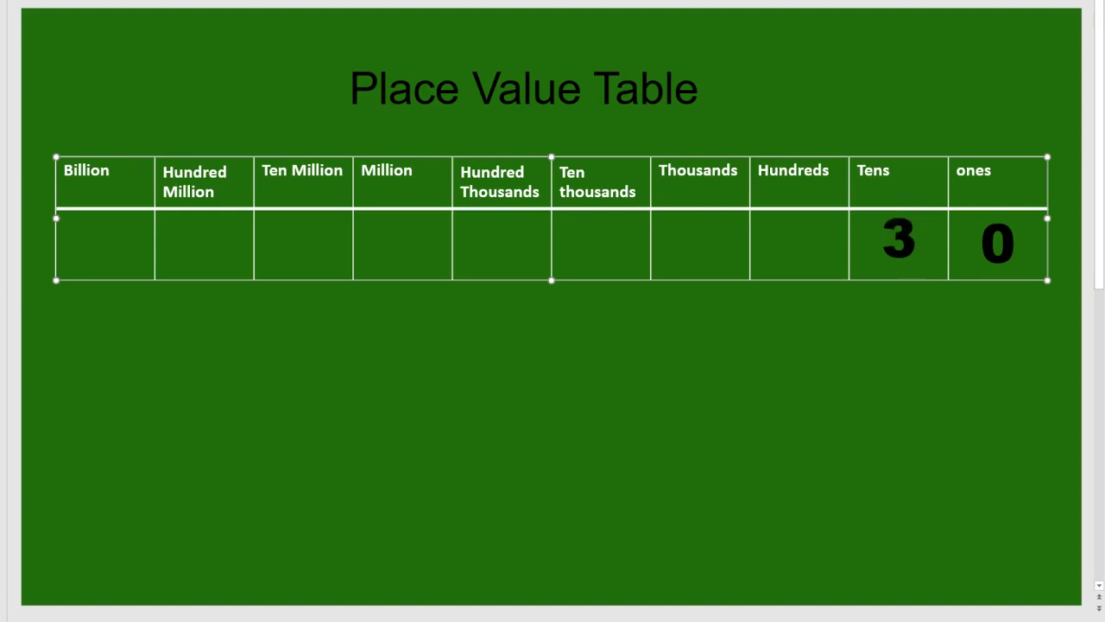
Move the cursor into the Ones cell, past its 0, leaving the table at 30
key(Right)
key(Right)
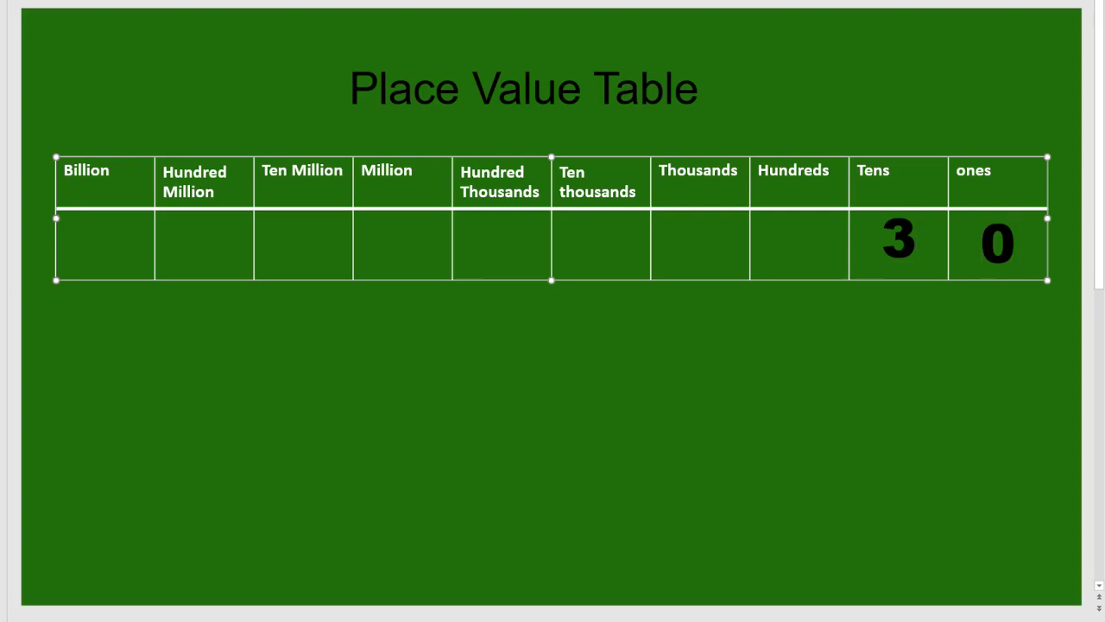